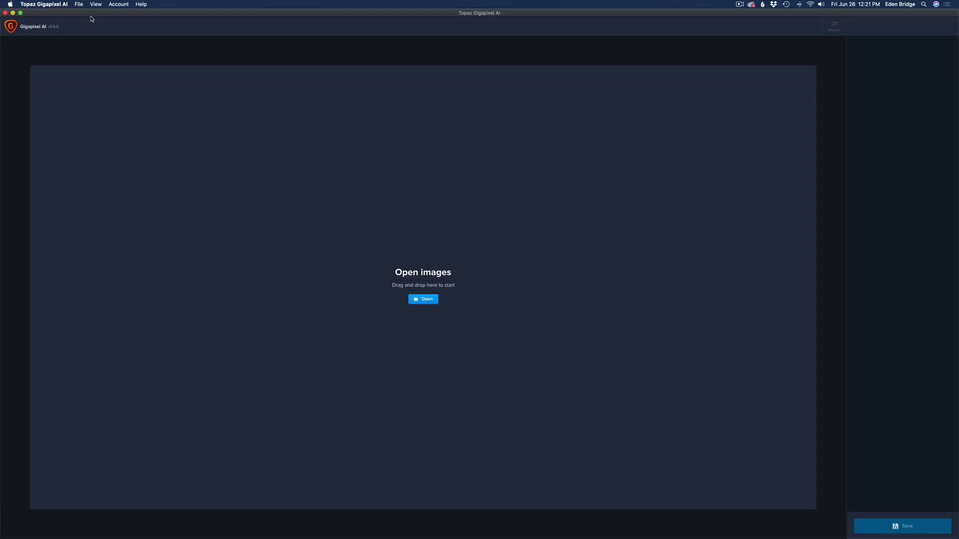
# Open both JPG images, the city photo and the portrait, from the Pre-Upsize folder.
pyautogui.click(81, 6)
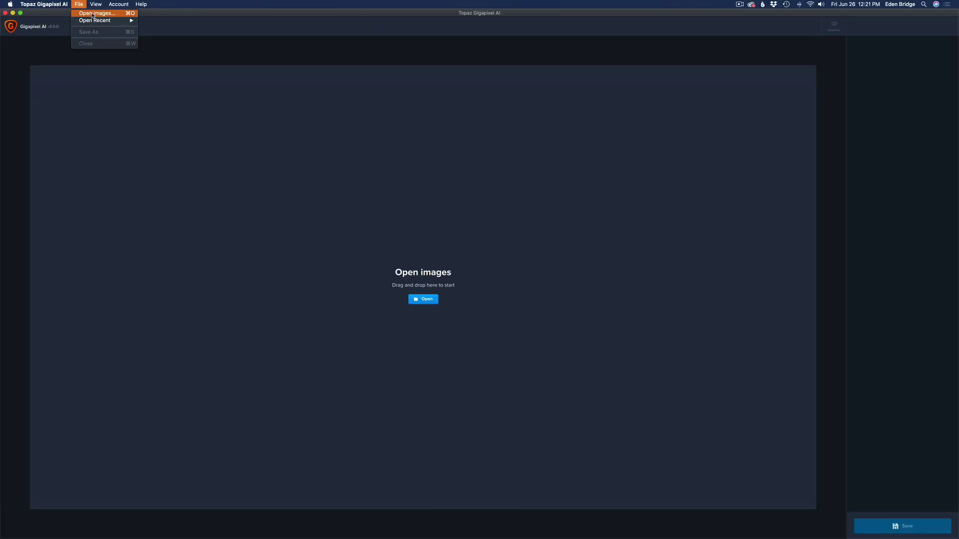
pyautogui.click(164, 105)
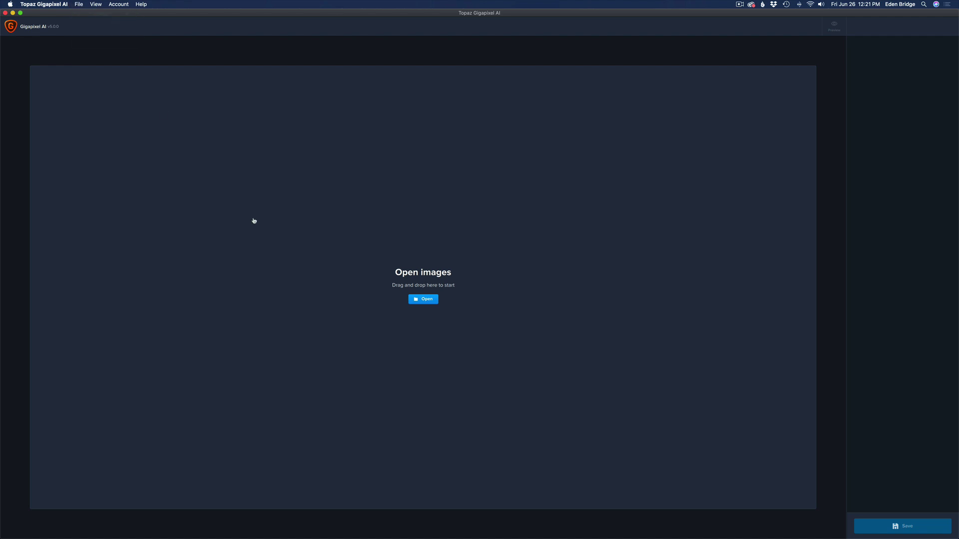
pyautogui.click(425, 302)
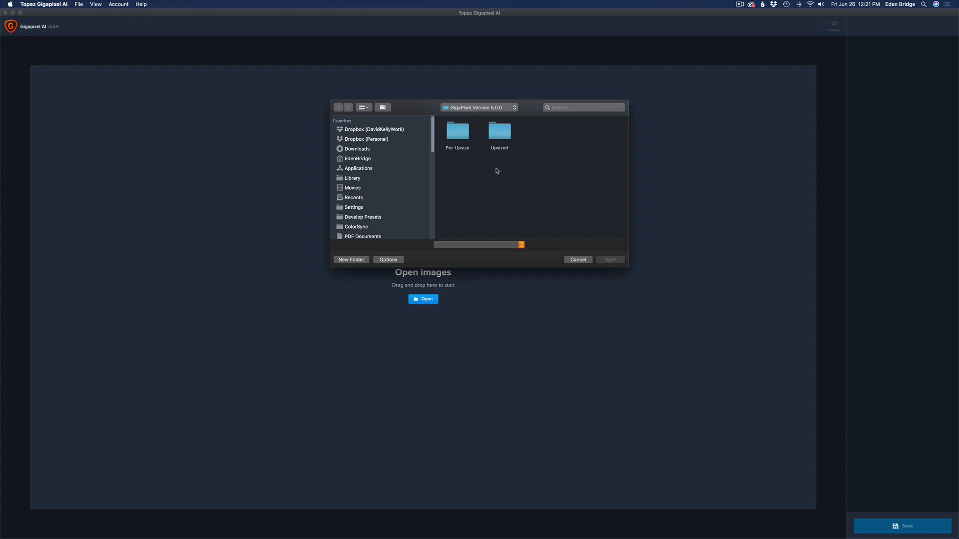
pyautogui.doubleClick(461, 137)
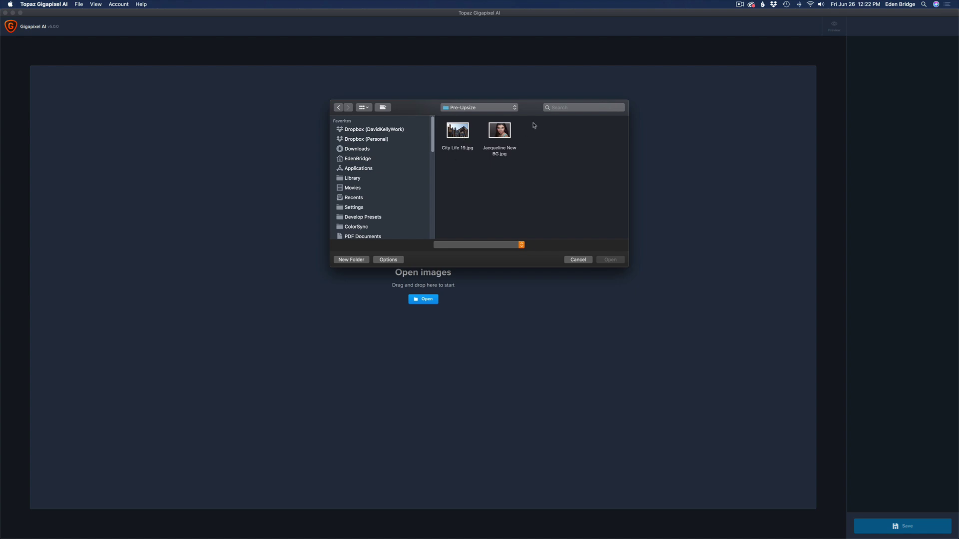
pyautogui.moveTo(521, 132); pyautogui.dragTo(465, 134)
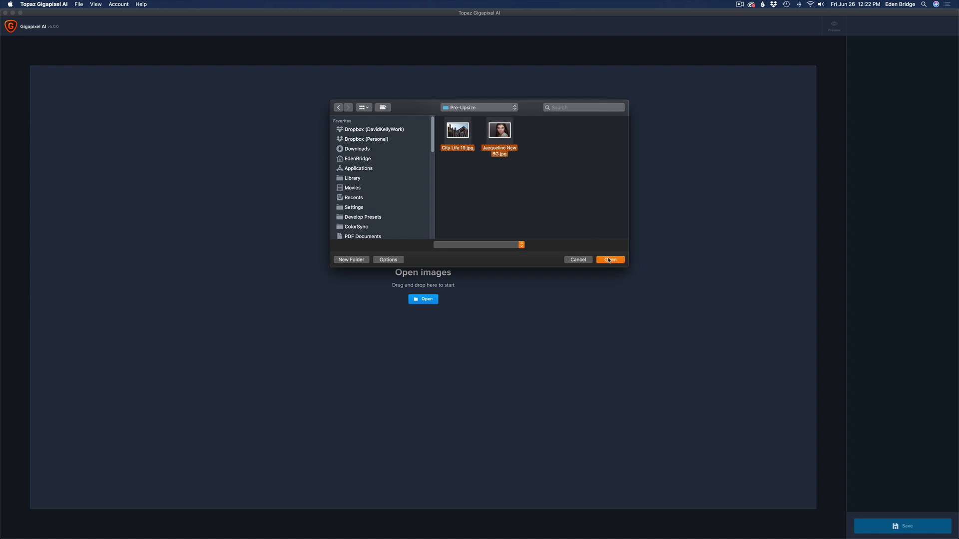
pyautogui.click(610, 260)
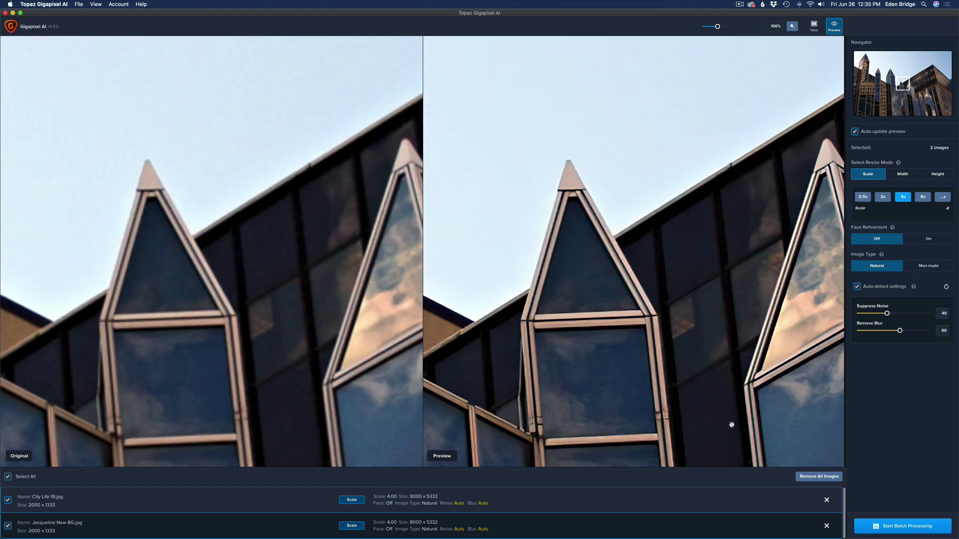
# Show the preview in Single View and set the resize scale of both images to 6x.
pyautogui.click(814, 25)
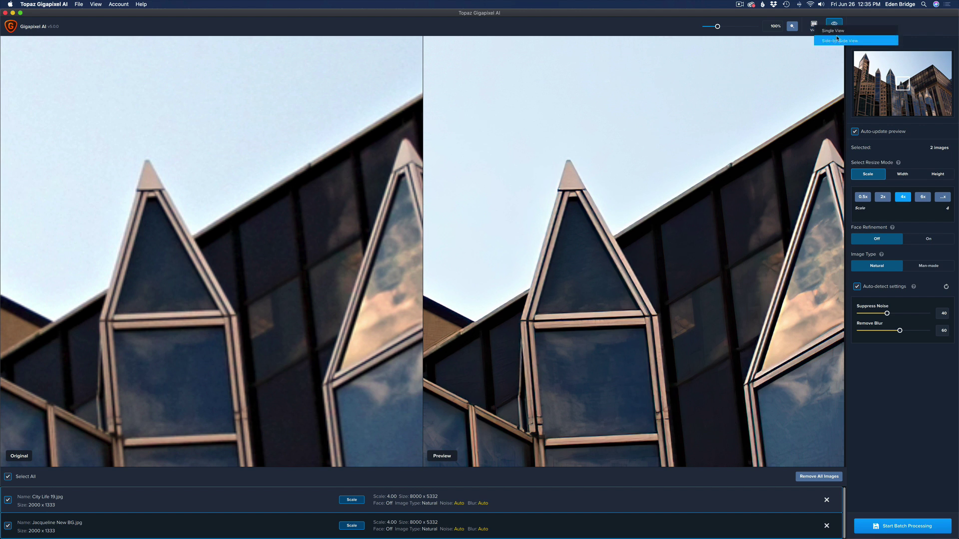
pyautogui.click(835, 31)
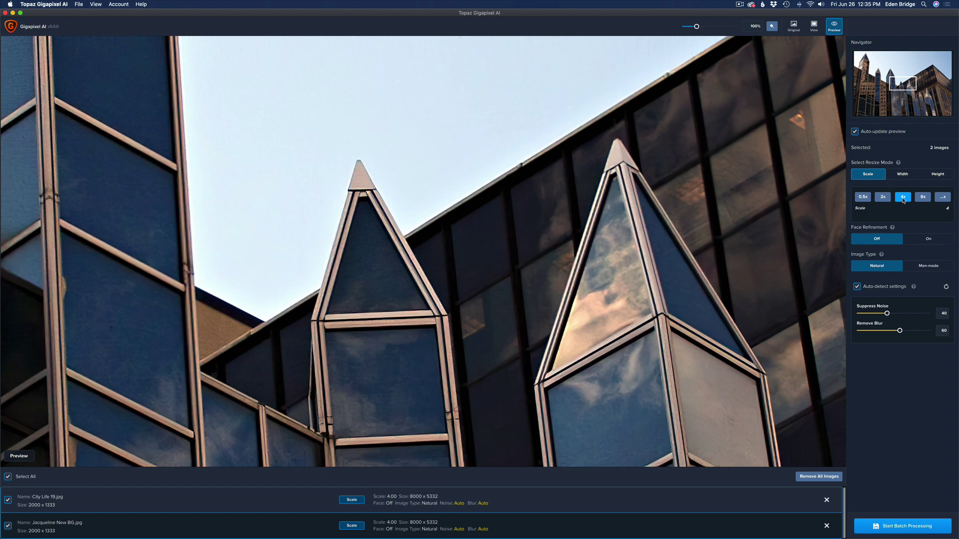
pyautogui.click(923, 197)
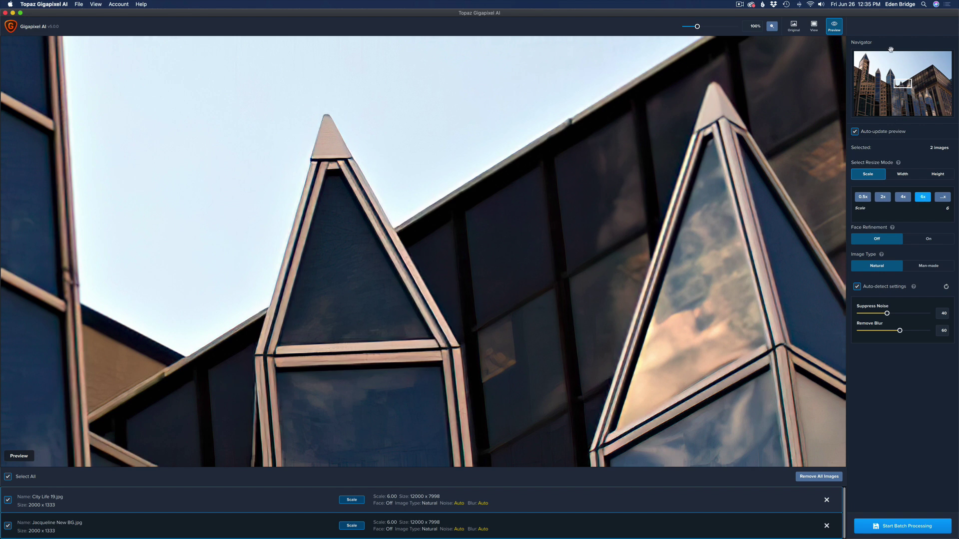
# Compare the original city image with its processed version, and switch to the side-by-side view.
pyautogui.click(794, 26)
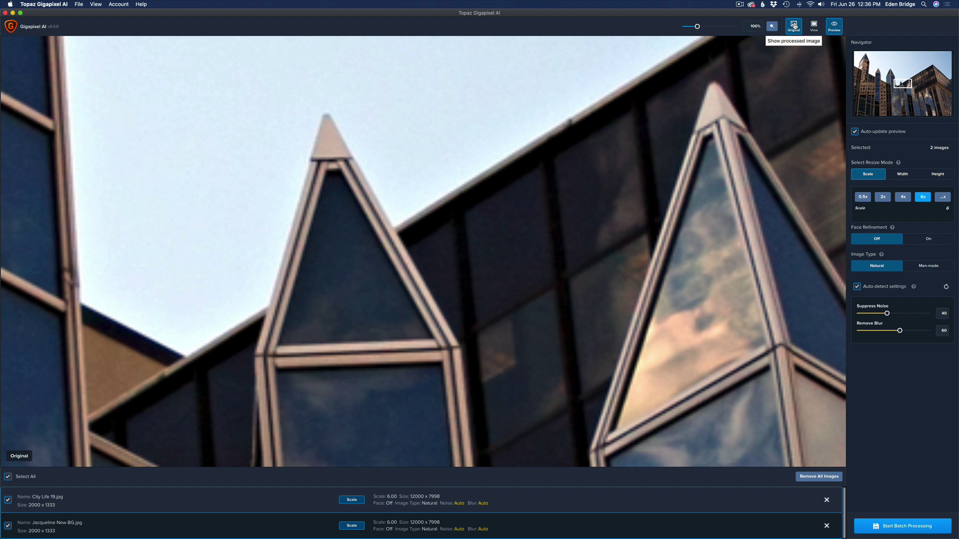
pyautogui.click(794, 26)
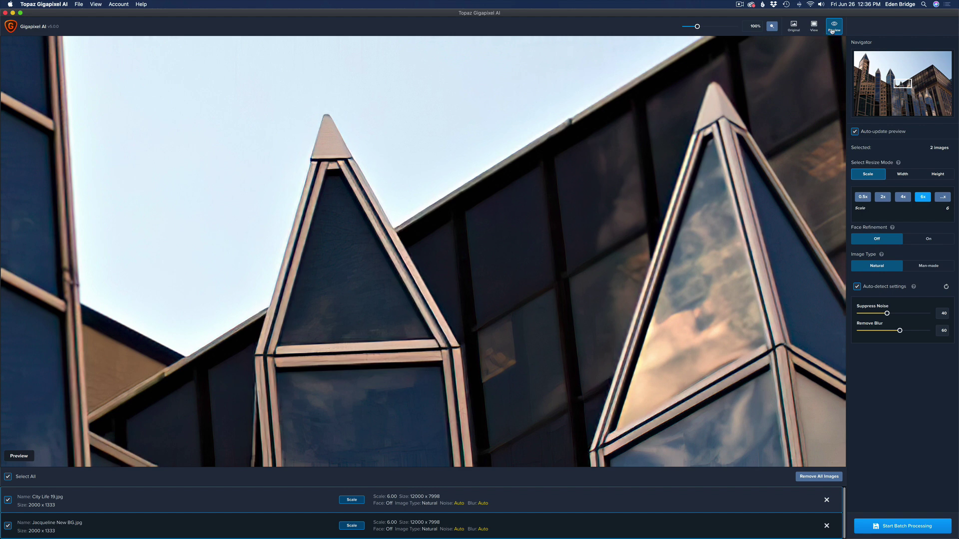
pyautogui.click(814, 26)
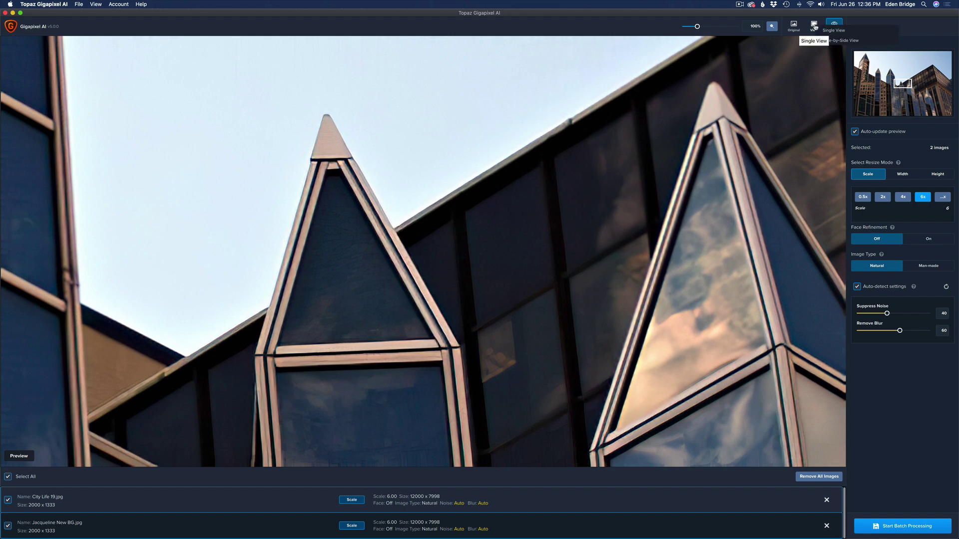
pyautogui.click(843, 40)
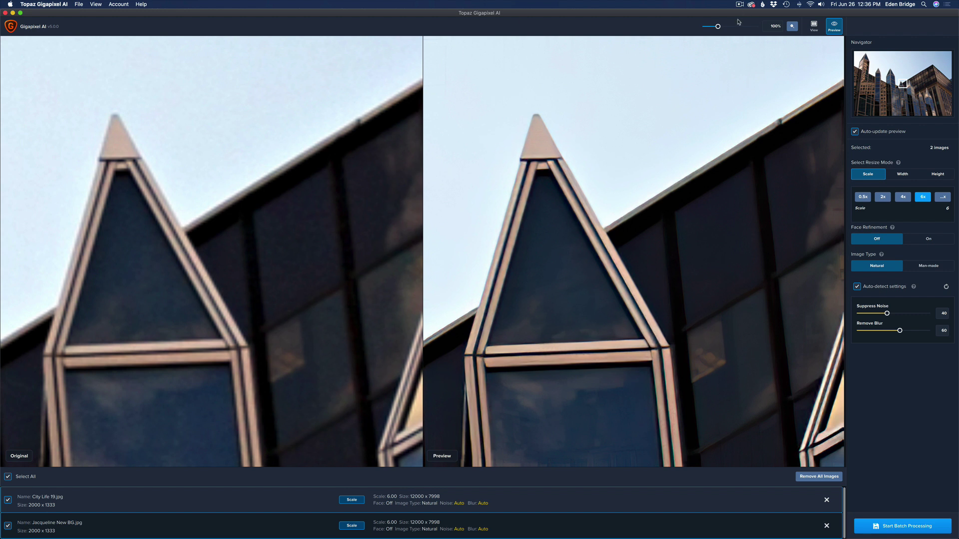
# Inspect the building edges up close in the original and the preview, and return to 100% zoom.
pyautogui.moveTo(718, 27)
pyautogui.mouseDown()
pyautogui.moveTo(746, 28)
pyautogui.moveTo(730, 28)
pyautogui.mouseUp()
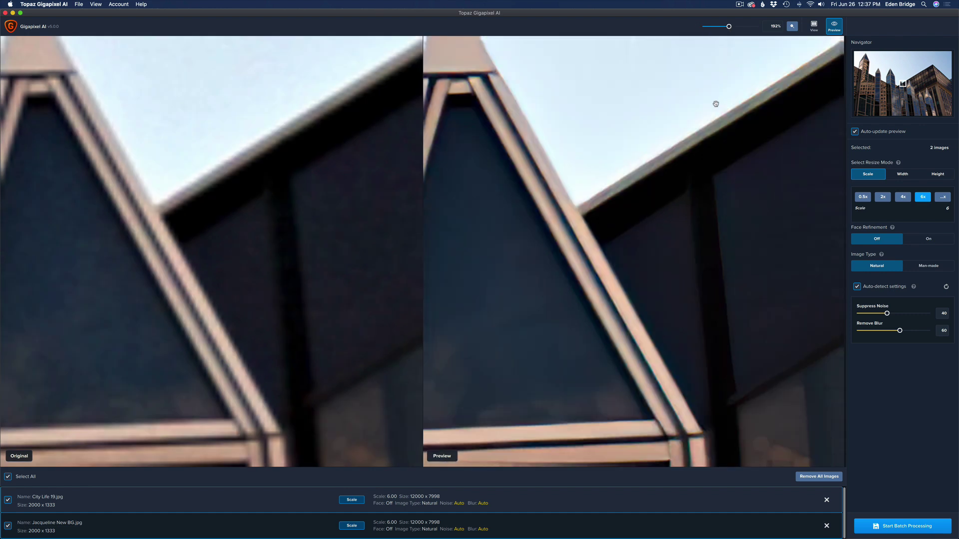
pyautogui.scroll(-5, 715, 104)
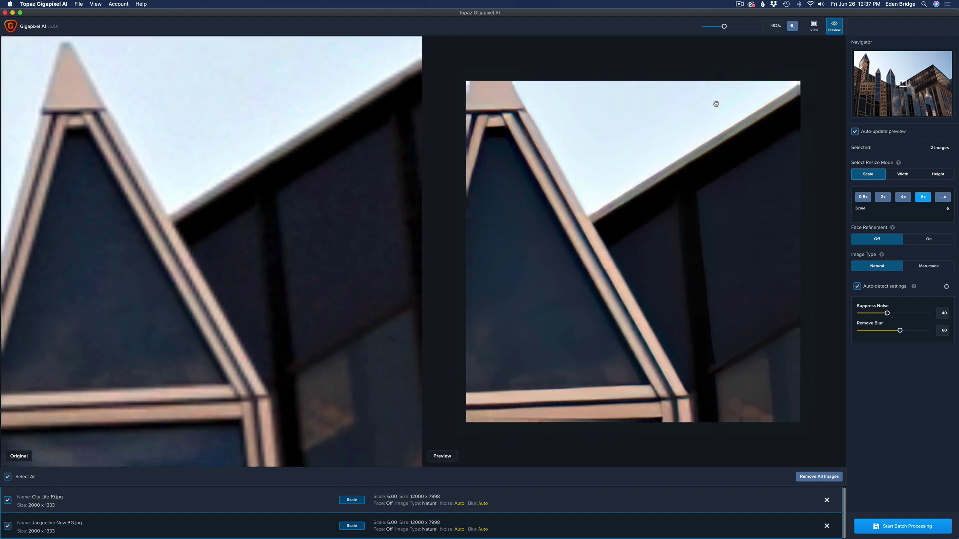
pyautogui.scroll(6, 715, 104)
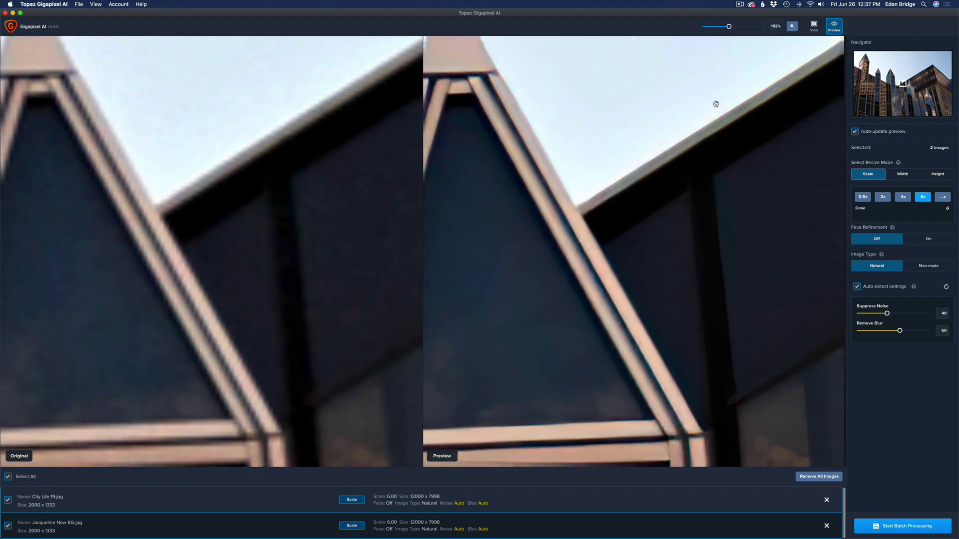
pyautogui.scroll(1, 715, 103)
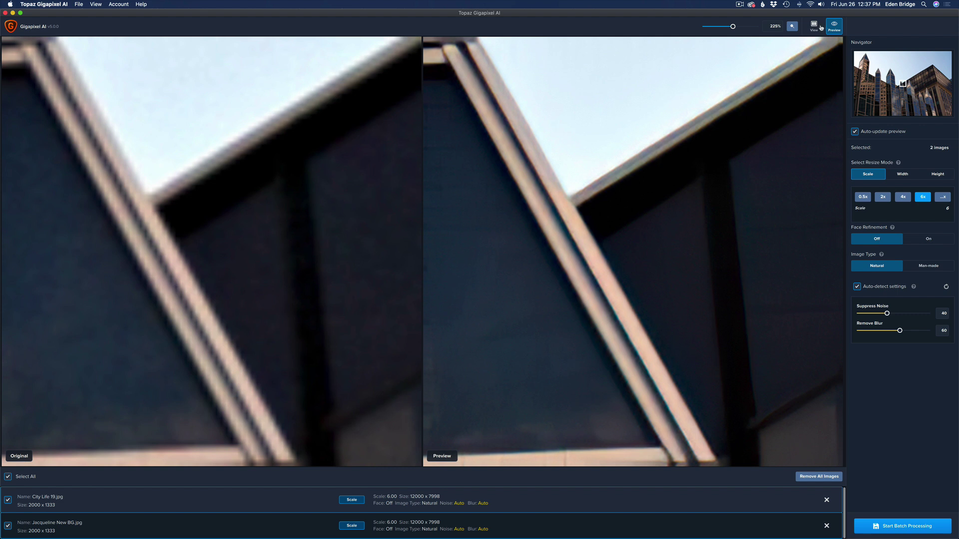
pyautogui.click(793, 27)
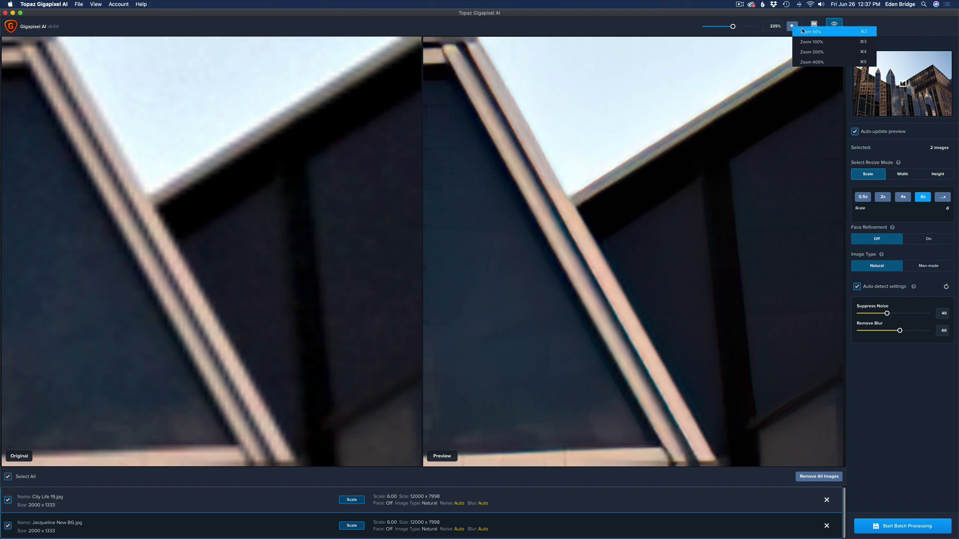
pyautogui.click(809, 42)
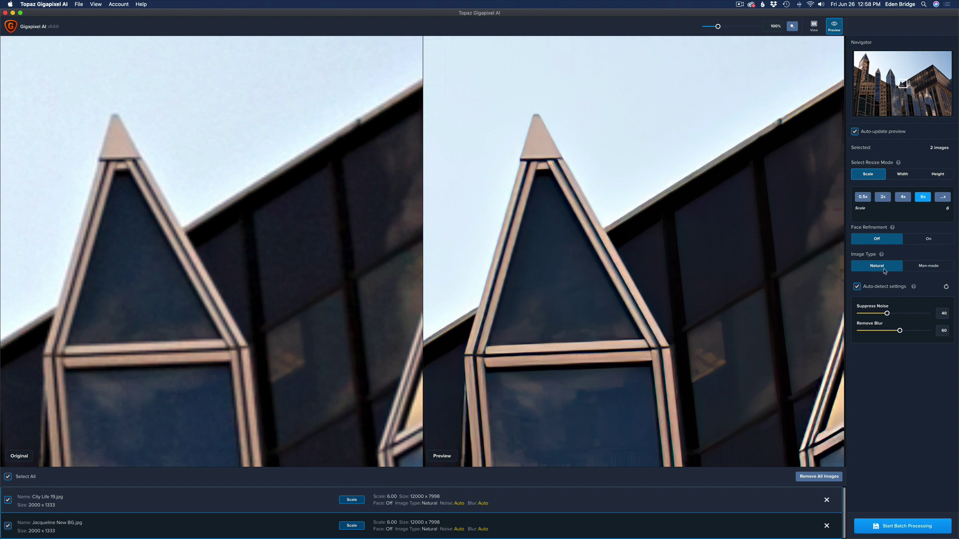
# Compare the Man-made and Natural image types on the city image, ending on Man-made.
pyautogui.click(933, 266)
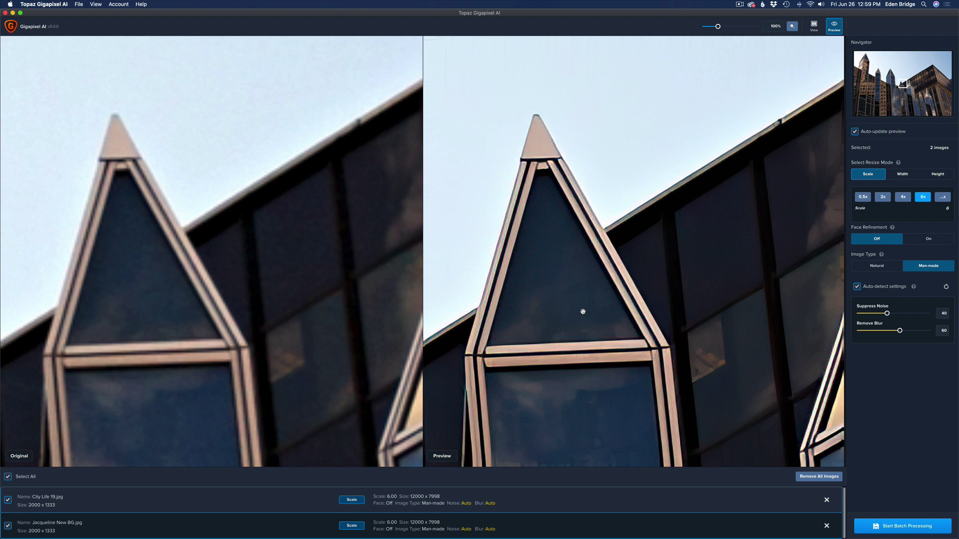
pyautogui.click(883, 268)
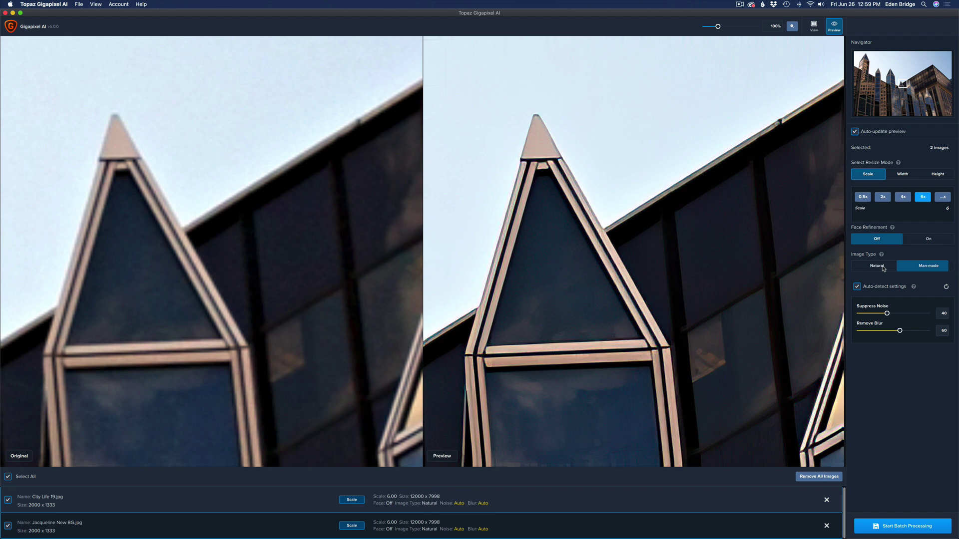
pyautogui.click(934, 266)
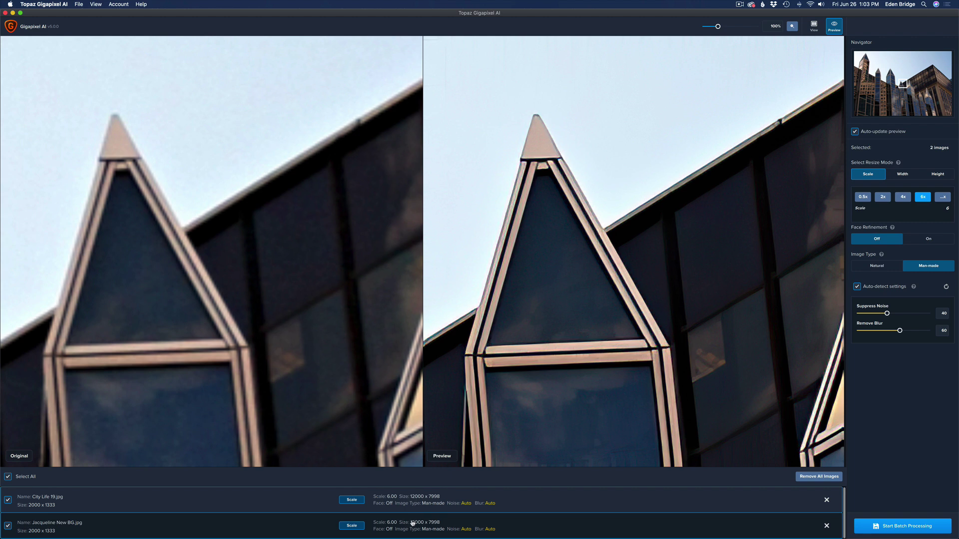
# Preview the portrait image and examine the area around the eye at 50% zoom.
pyautogui.click(70, 523)
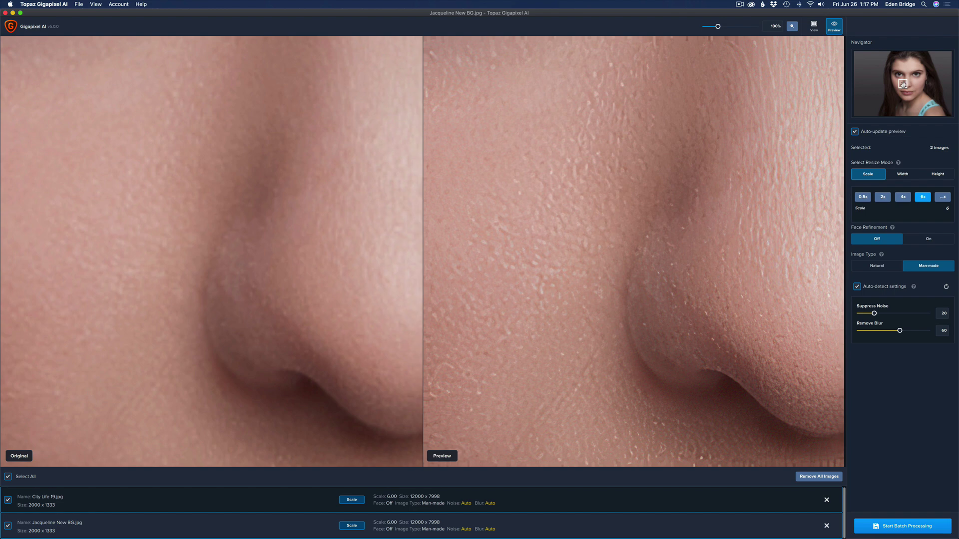
pyautogui.moveTo(903, 85); pyautogui.dragTo(898, 79)
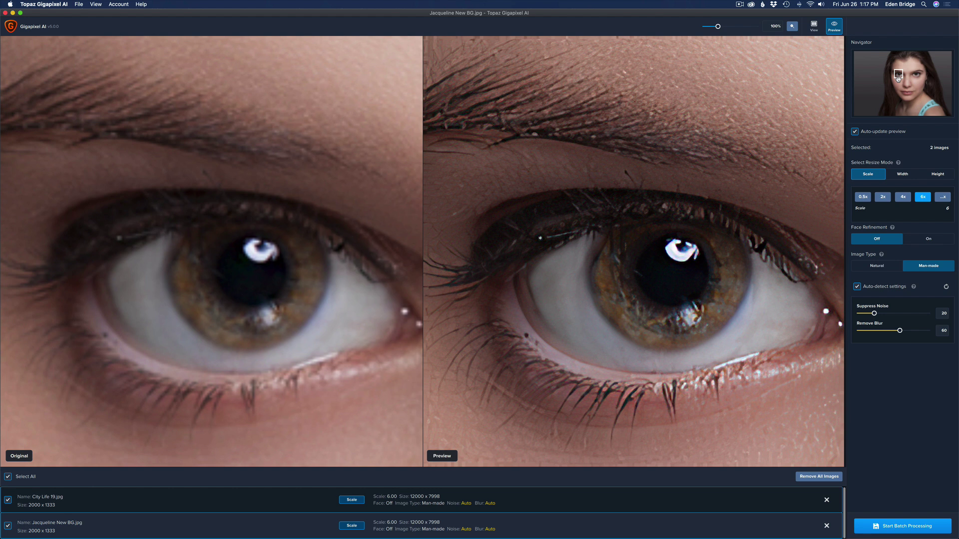
pyautogui.click(794, 27)
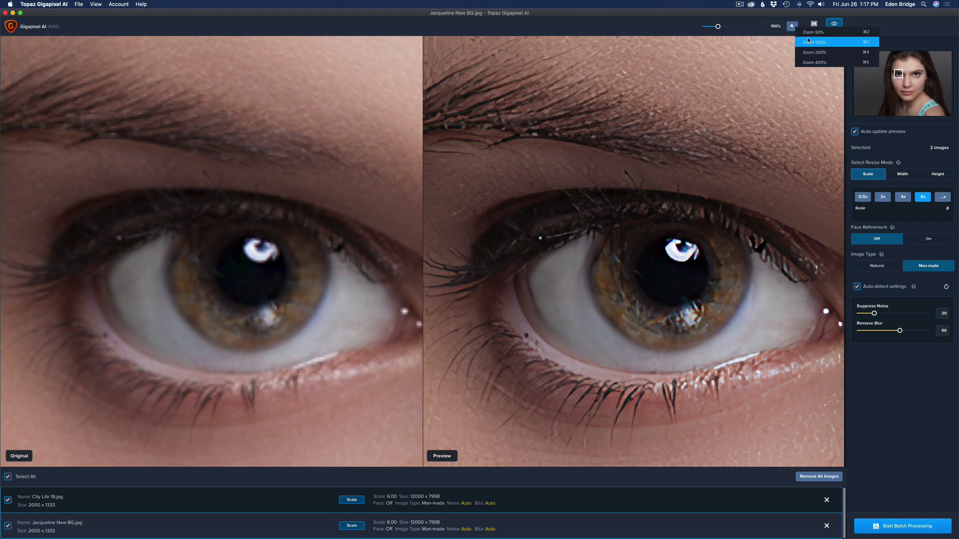
pyautogui.click(811, 32)
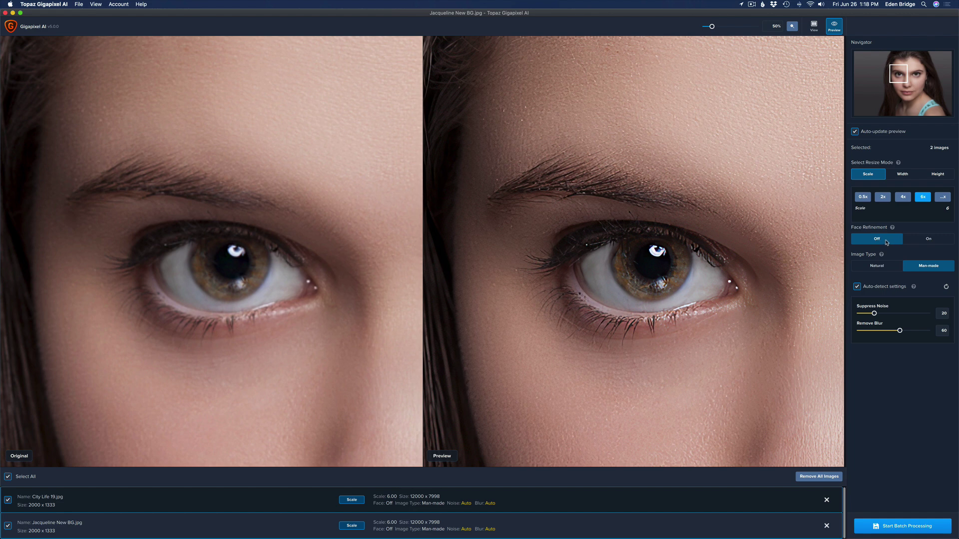
# Set the image type to Natural and turn Face Refinement on, comparing the eye with refinement off and on.
pyautogui.click(935, 240)
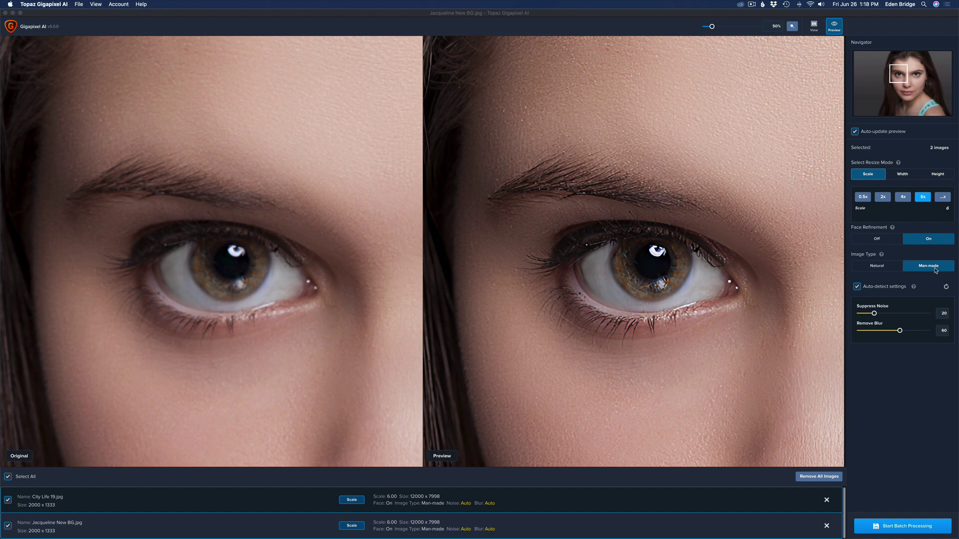
pyautogui.click(876, 266)
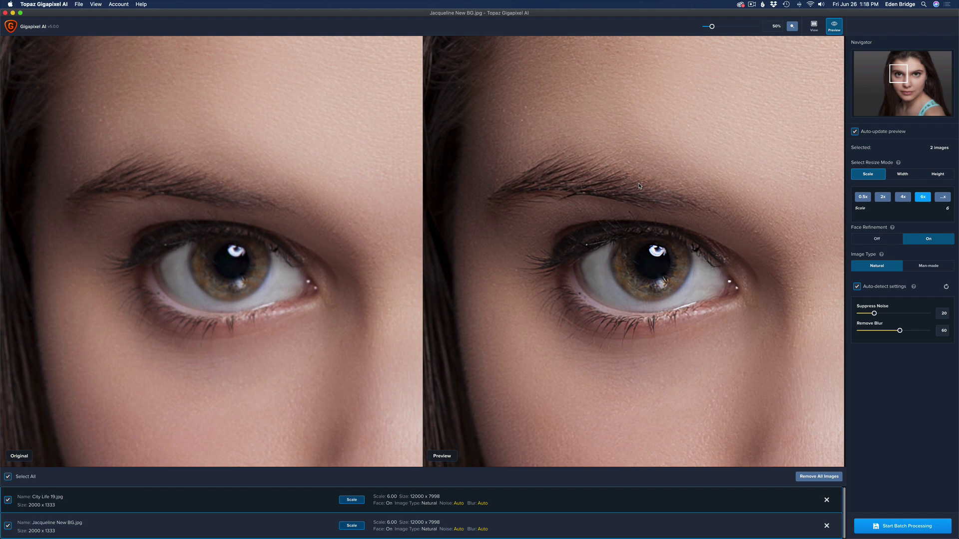
pyautogui.click(883, 241)
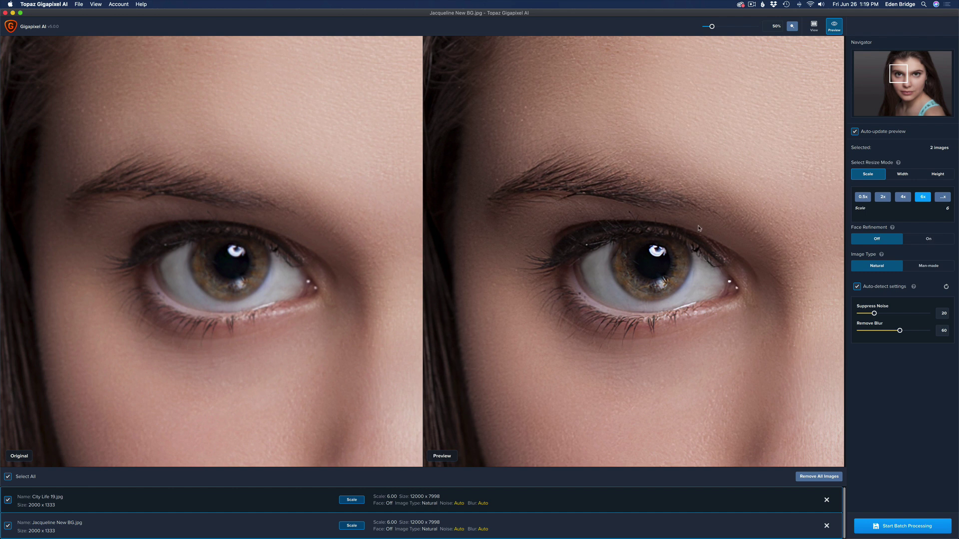
pyautogui.click(928, 241)
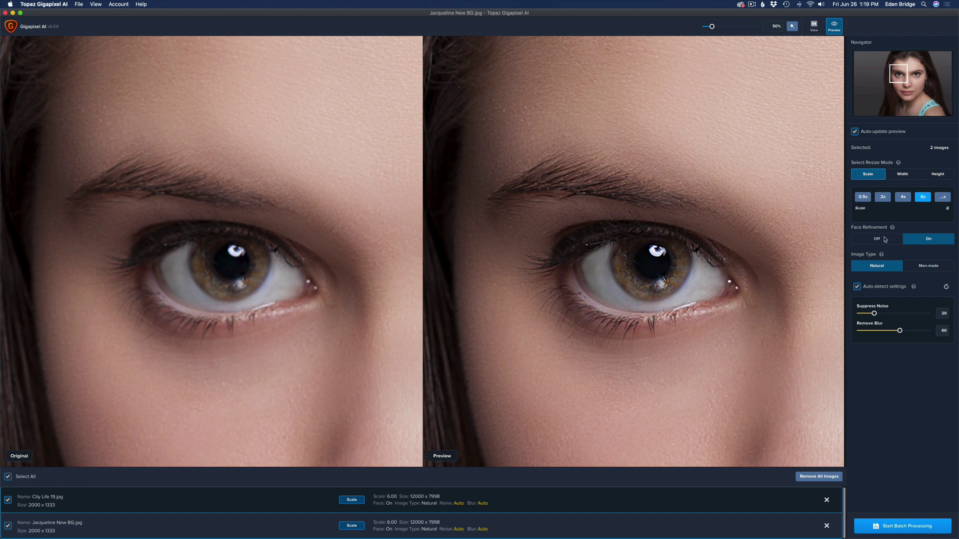
pyautogui.click(884, 239)
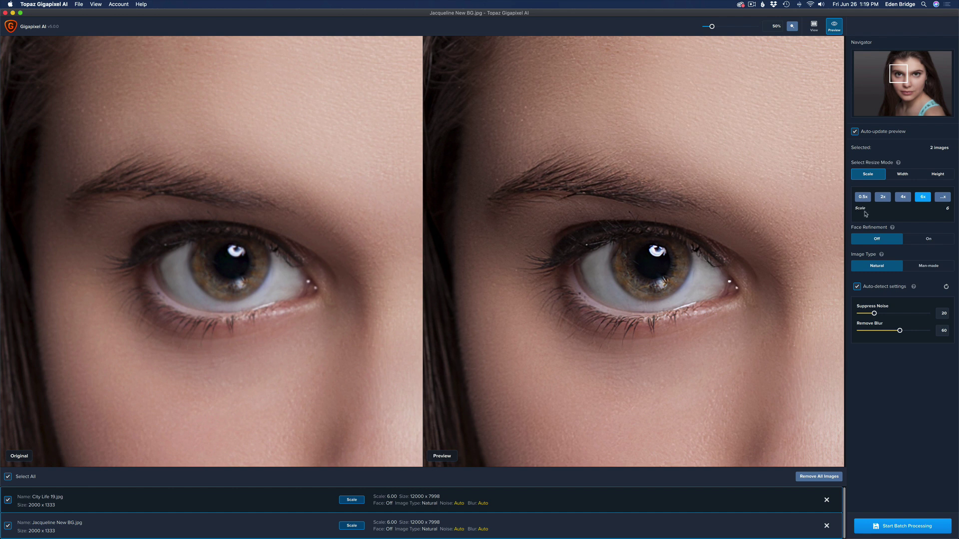
pyautogui.click(931, 239)
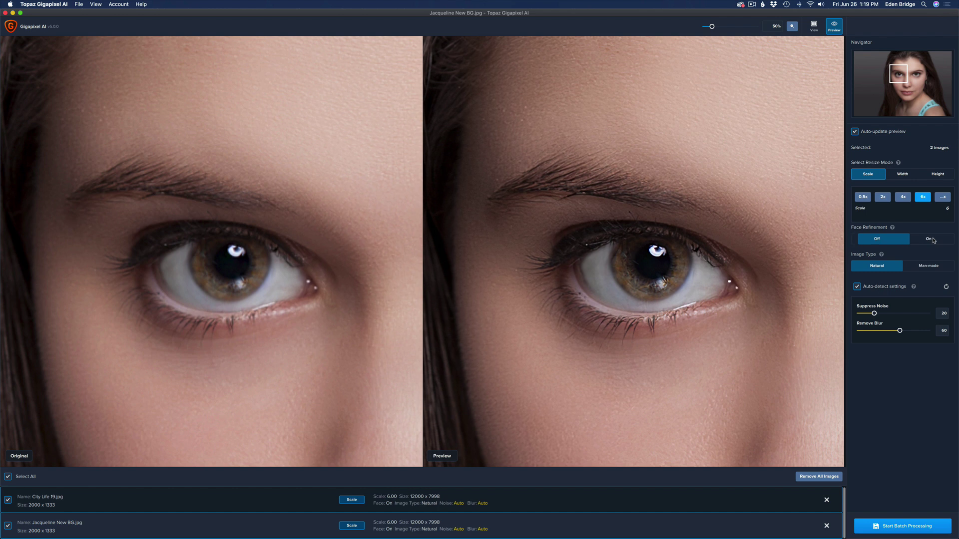
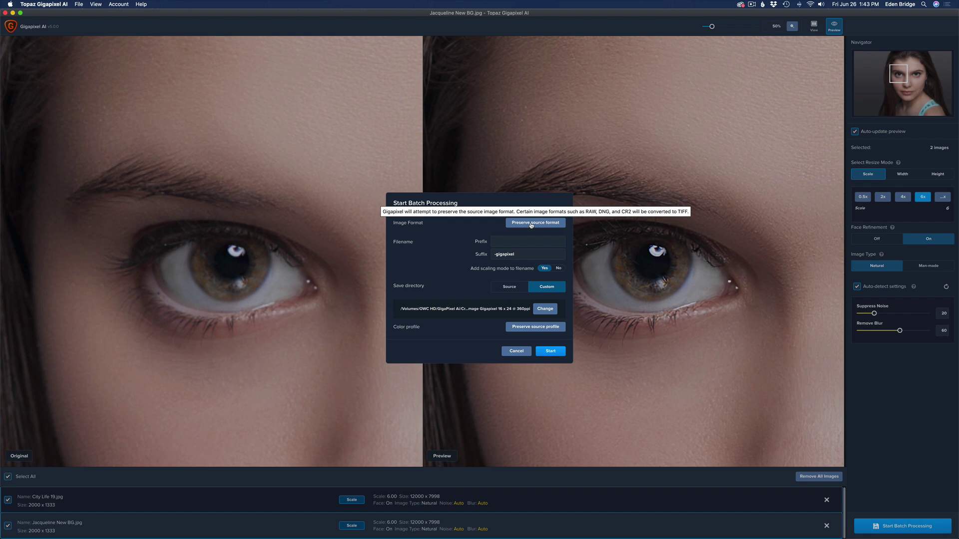
# Set the image format for batch processing to .jpg.
pyautogui.click(531, 225)
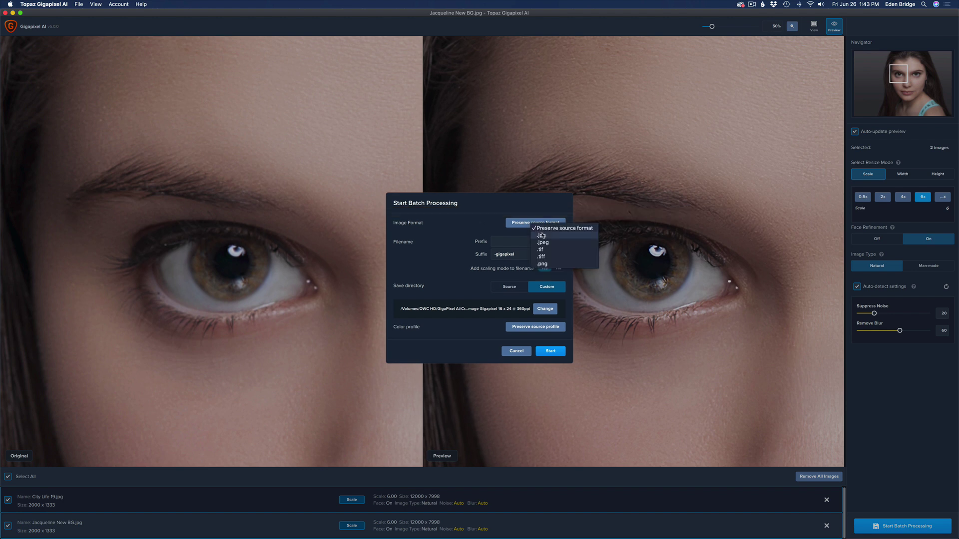
pyautogui.click(537, 236)
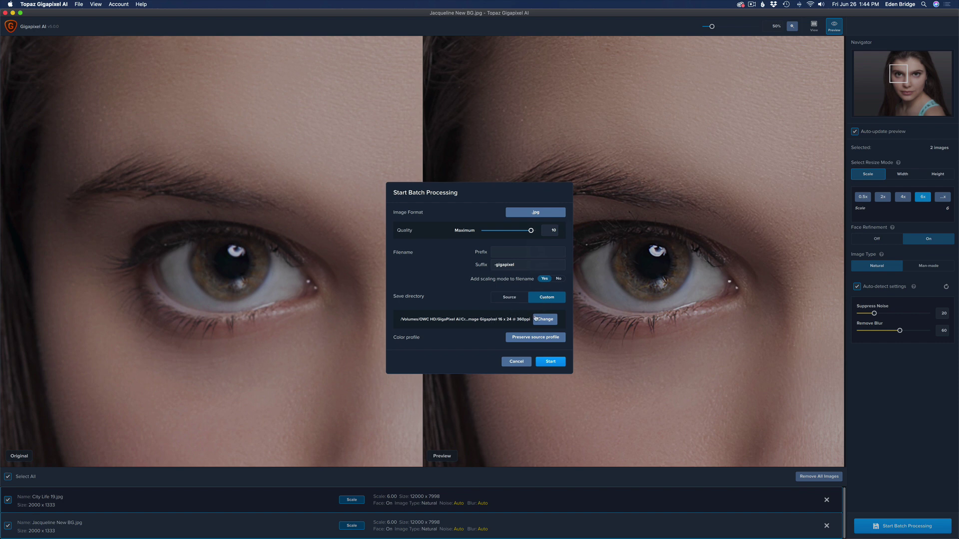
# Set the batch's custom save directory to the Upsized folder under OWC HD/GigaPixel Ai/GigaPixel Version 5.0.0.
pyautogui.click(548, 320)
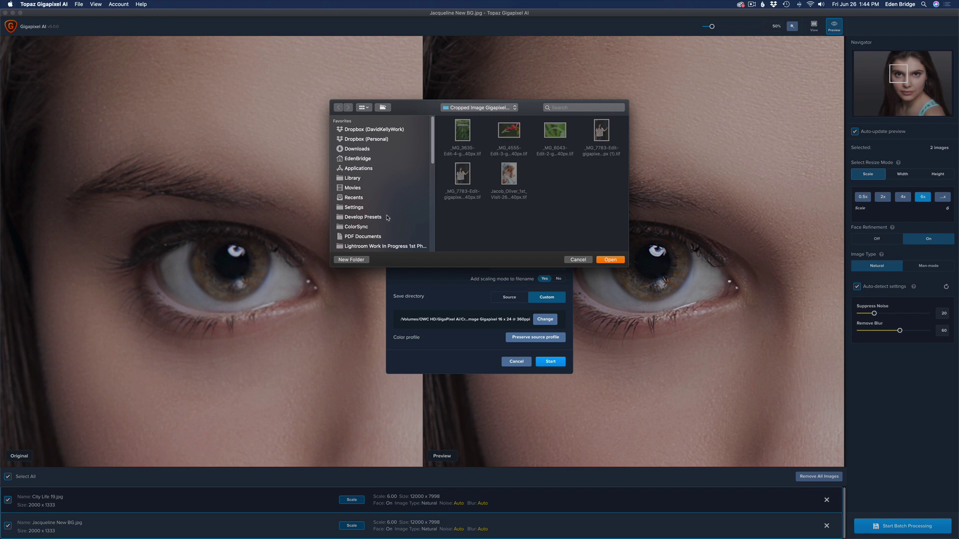
pyautogui.scroll(-10, 387, 219)
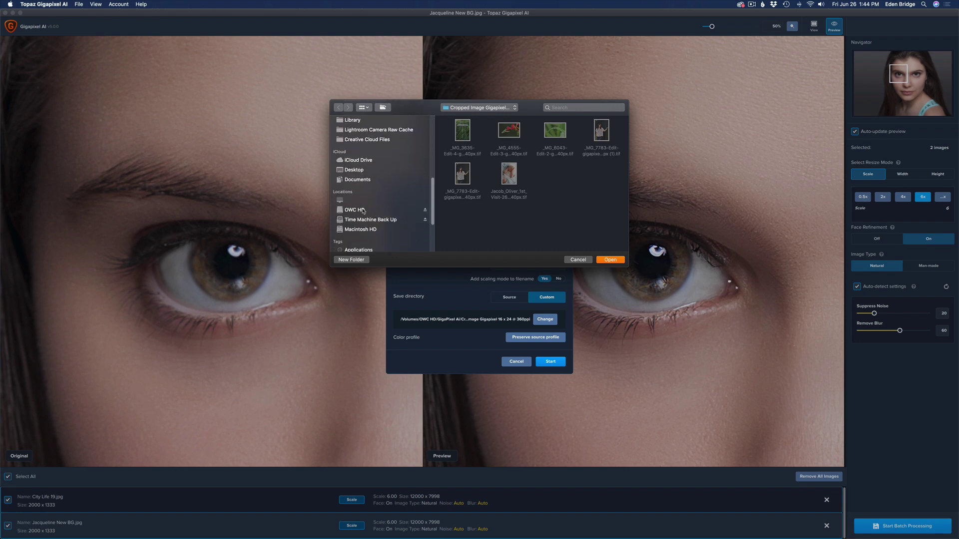
pyautogui.click(363, 210)
pyautogui.scroll(-4, 510, 185)
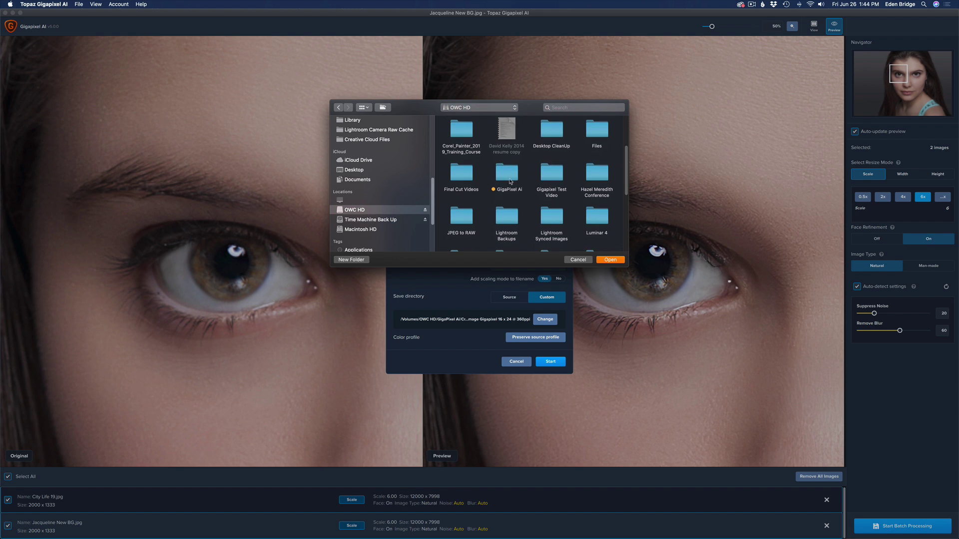
pyautogui.doubleClick(511, 181)
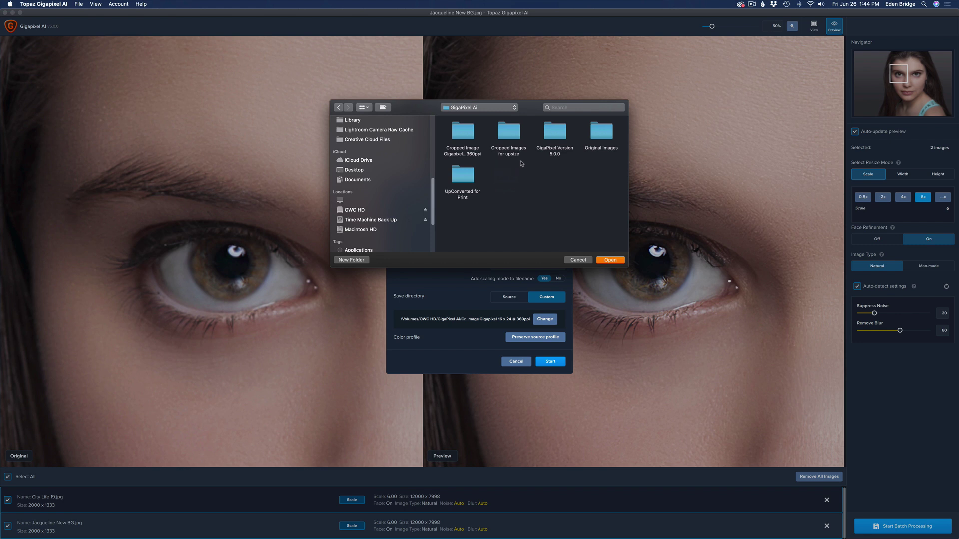
pyautogui.doubleClick(559, 132)
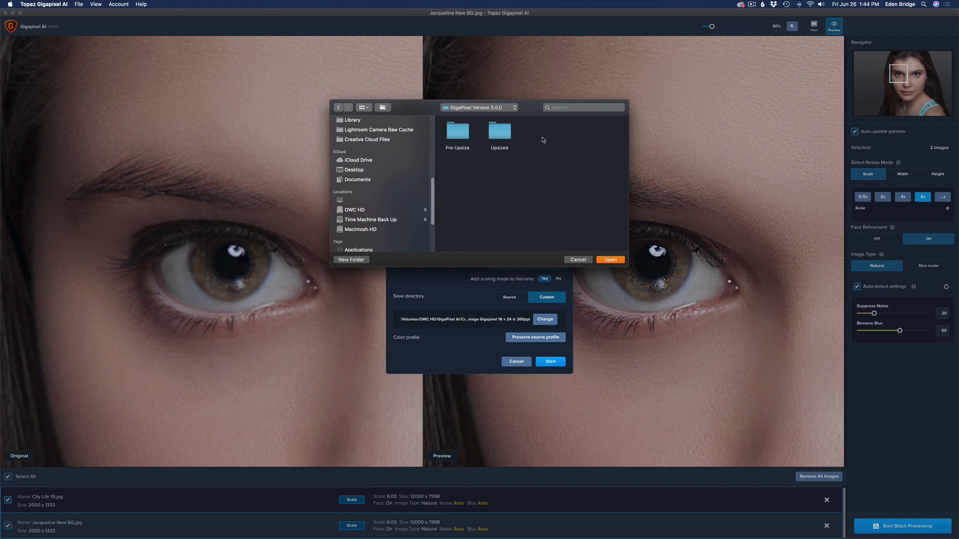
pyautogui.doubleClick(499, 131)
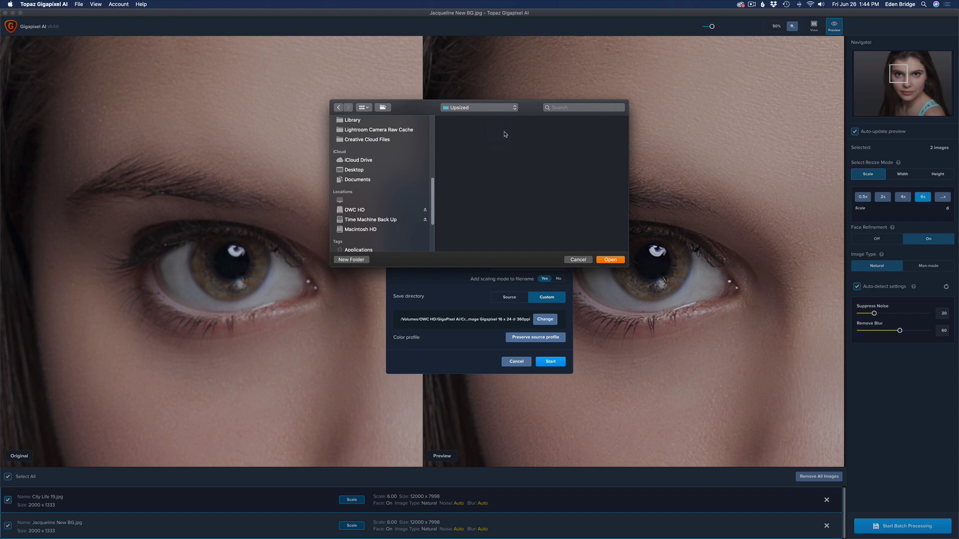
pyautogui.click(610, 260)
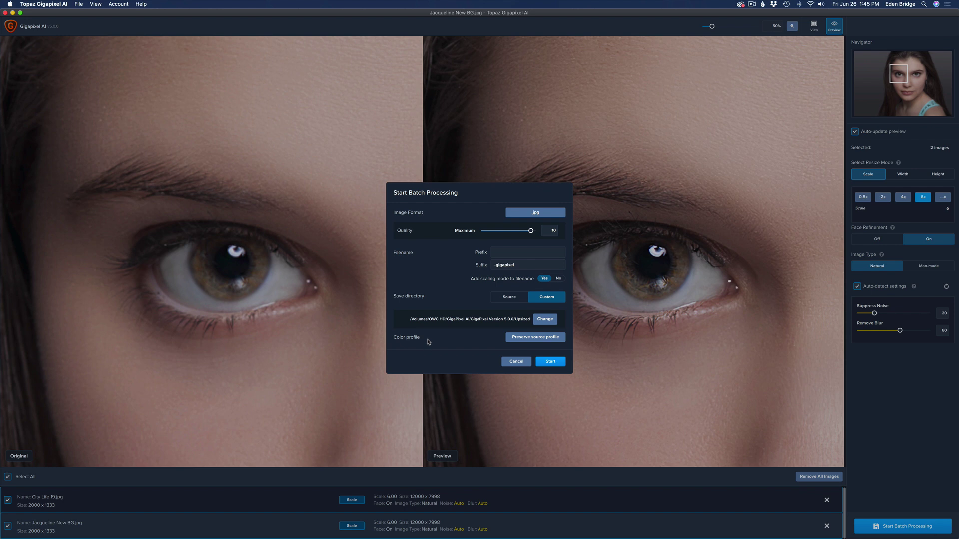
# Set the export color profile to sRGB and start batch processing of both images.
pyautogui.click(533, 340)
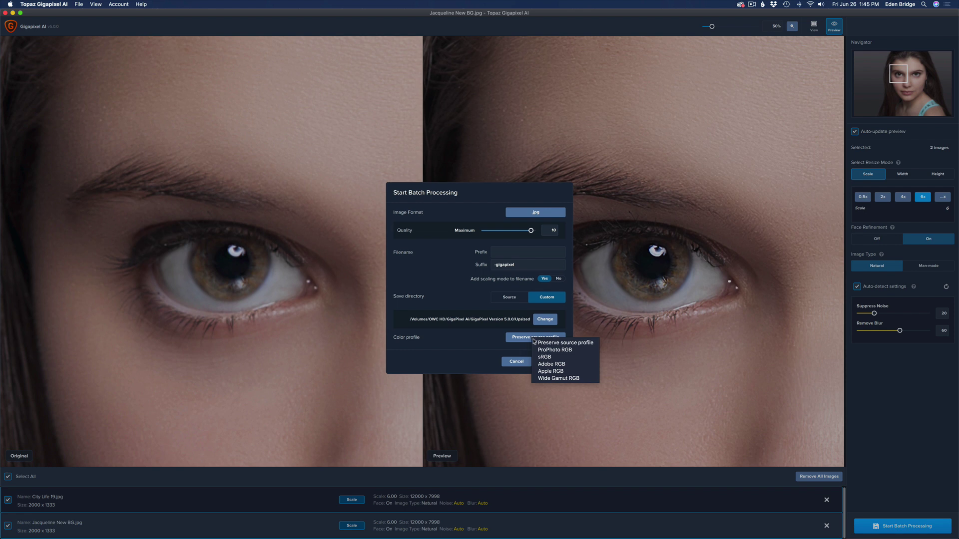
pyautogui.click(549, 358)
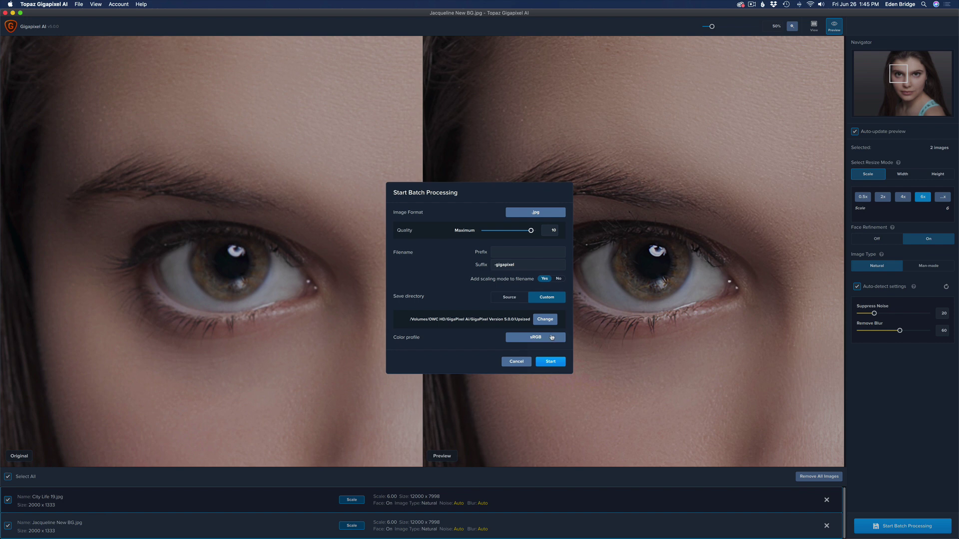
pyautogui.click(552, 337)
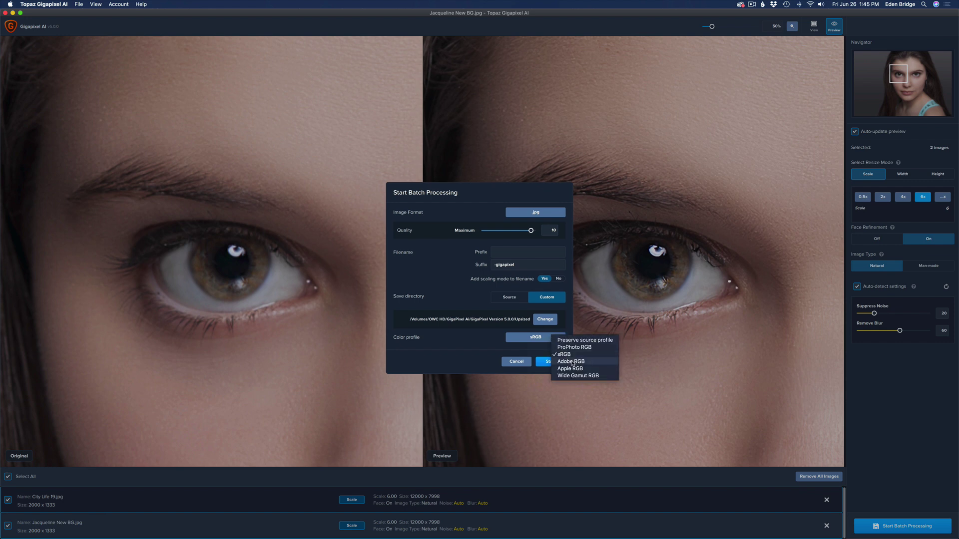
pyautogui.click(535, 338)
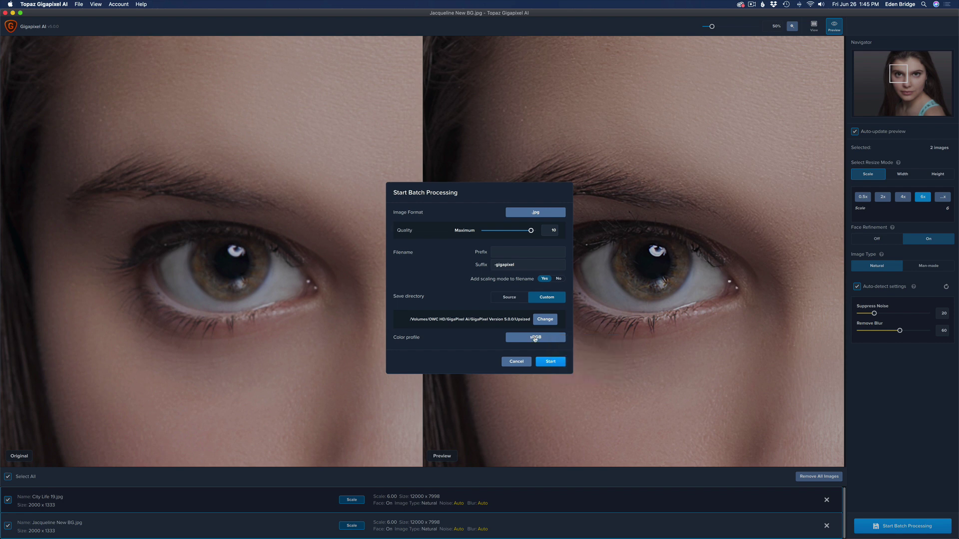
pyautogui.click(551, 361)
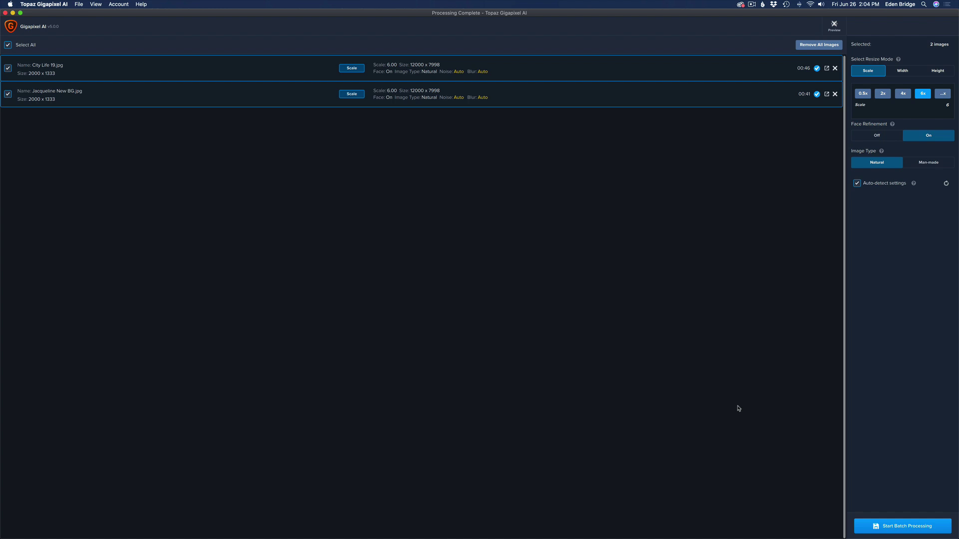
# Show the processed city image in its output folder and open both upscaled JPG files in Preview.
pyautogui.click(827, 69)
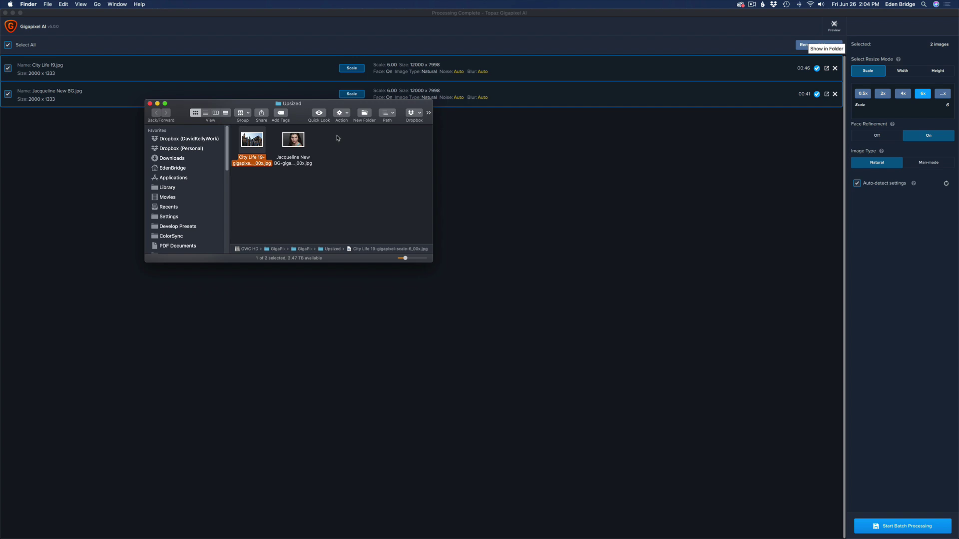
pyautogui.moveTo(337, 135); pyautogui.dragTo(254, 141)
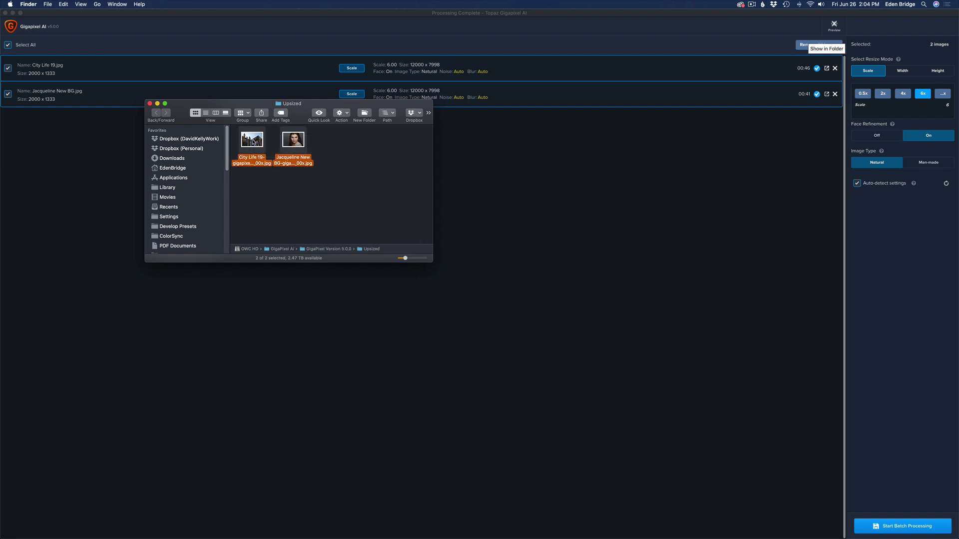
pyautogui.doubleClick(253, 142)
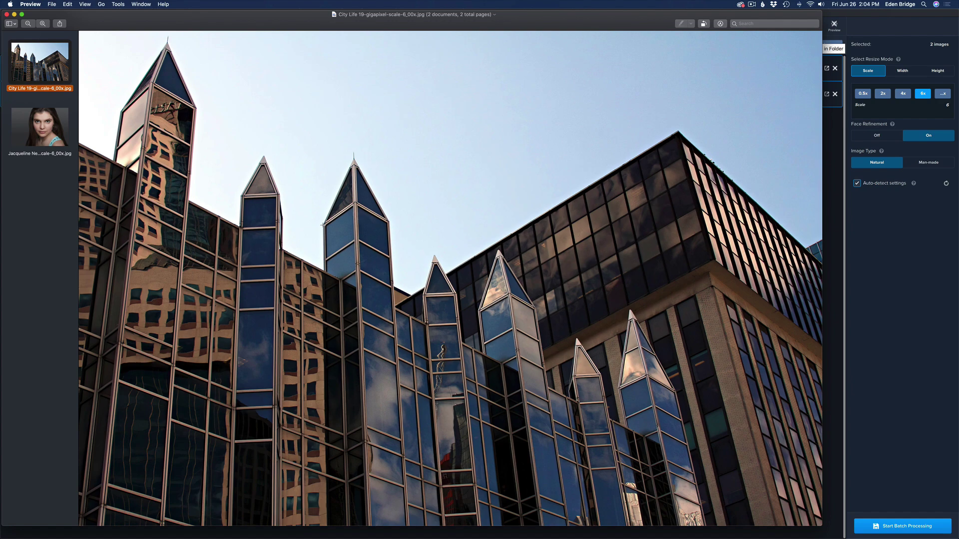
# Examine the upscaled city image up close, checking the glass spires, window frames and dark building facade, and return to the full view.
pyautogui.scroll(5, 367, 232)
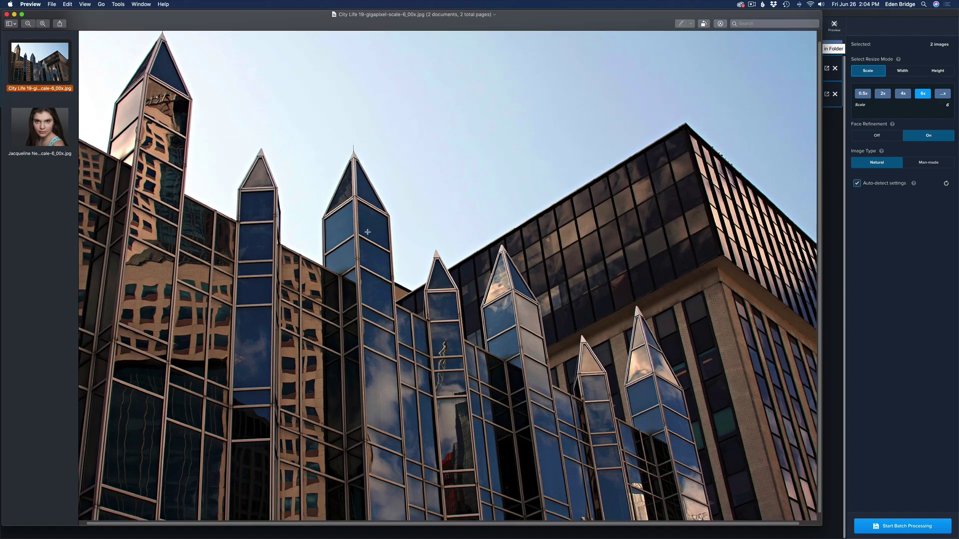
pyautogui.hscroll(10, 367, 232)
pyautogui.scroll(-2, 367, 231)
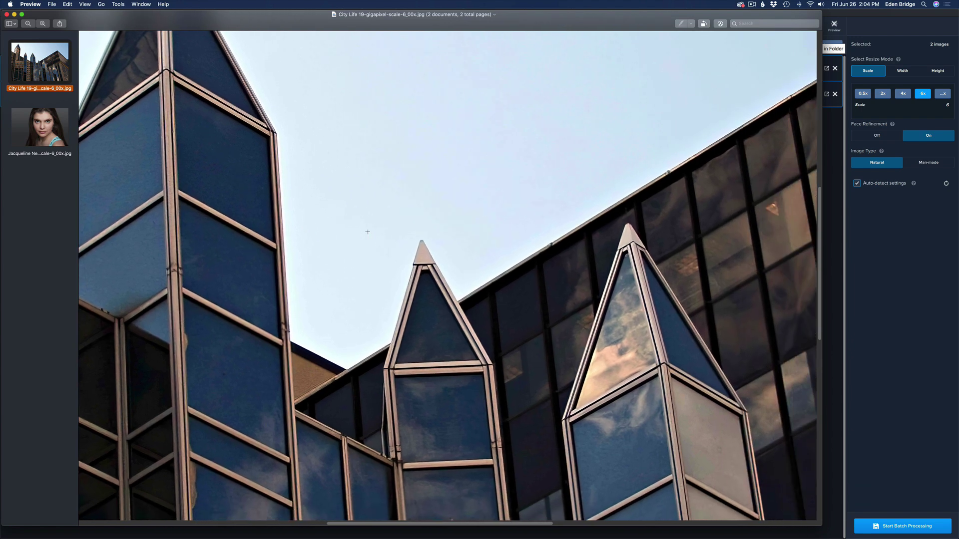
pyautogui.hscroll(3, 367, 231)
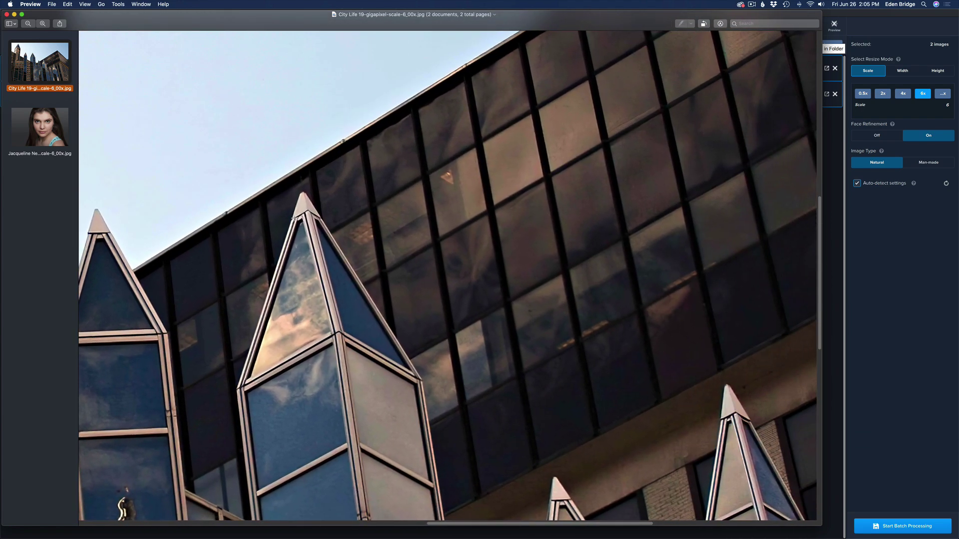
pyautogui.scroll(-5, 350, 227)
pyautogui.scroll(3, 295, 218)
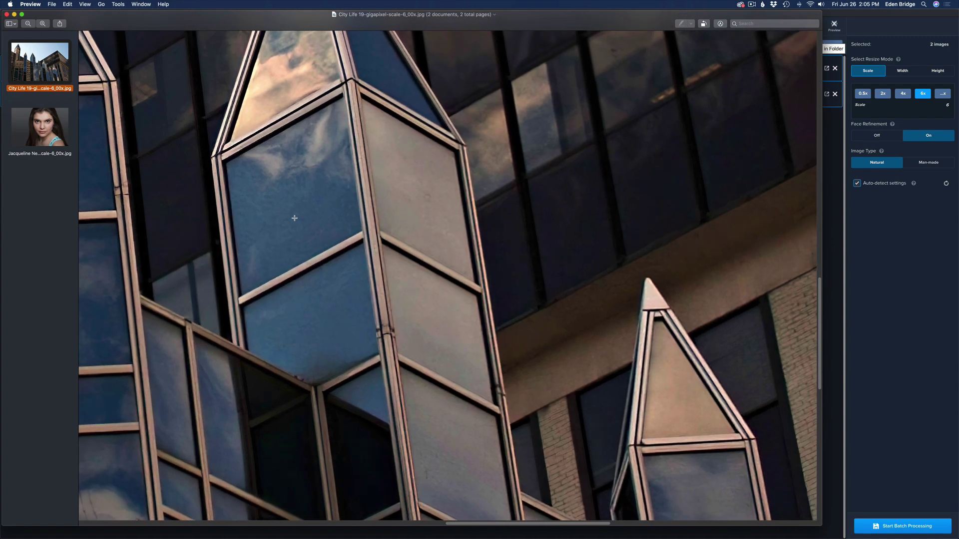
pyautogui.scroll(-10, 347, 207)
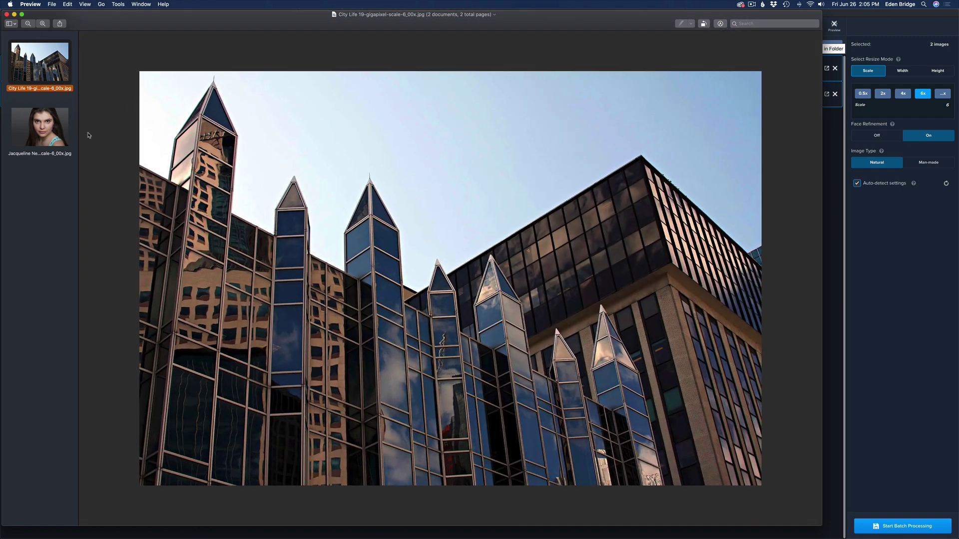
# Display the upscaled portrait and examine the eyes and skin detail up close, ending on the wider view of the face.
pyautogui.click(27, 123)
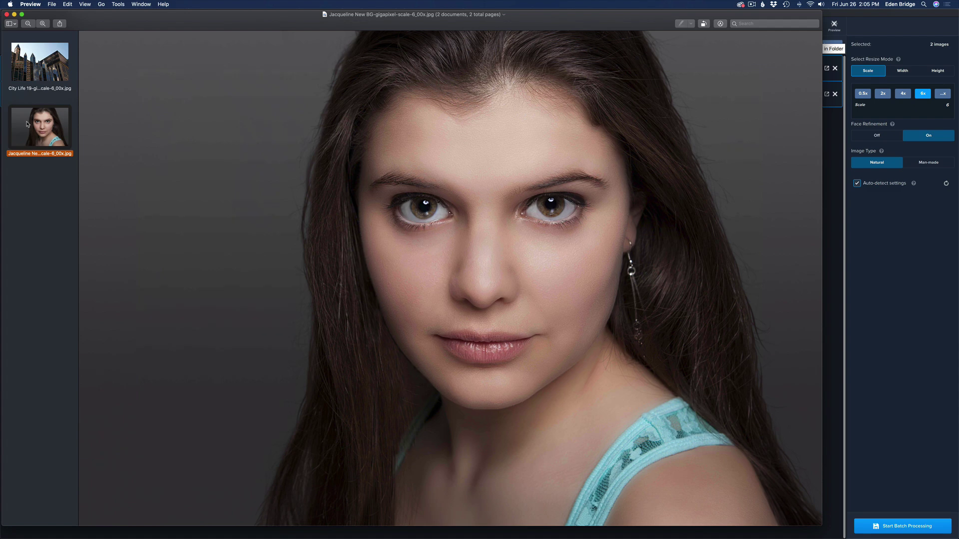
pyautogui.scroll(-8, 230, 189)
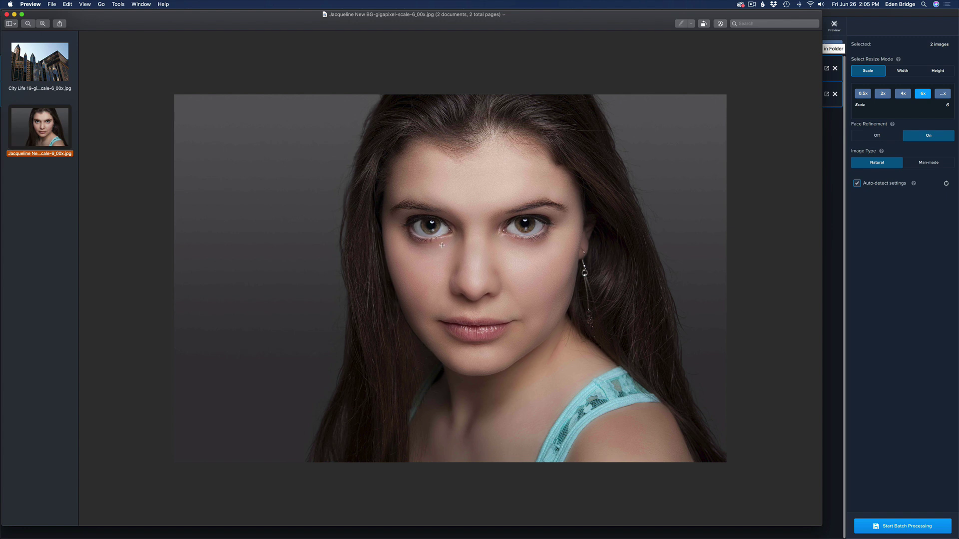
pyautogui.scroll(10, 442, 245)
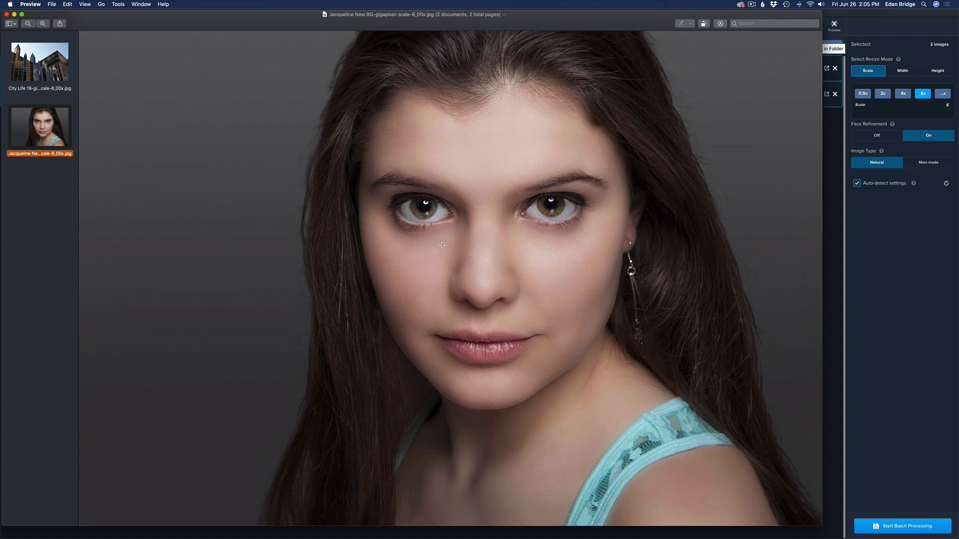
pyautogui.scroll(8, 442, 245)
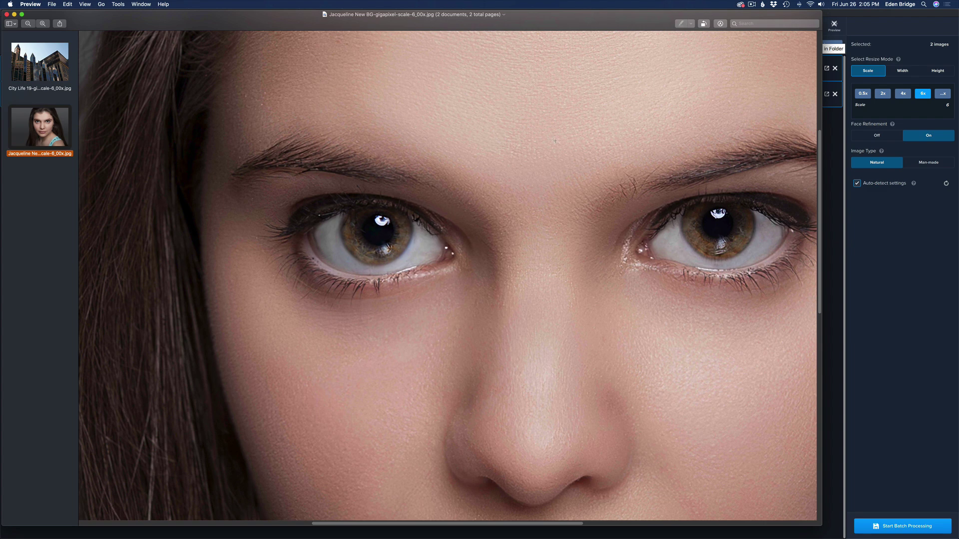
pyautogui.scroll(-5, 554, 142)
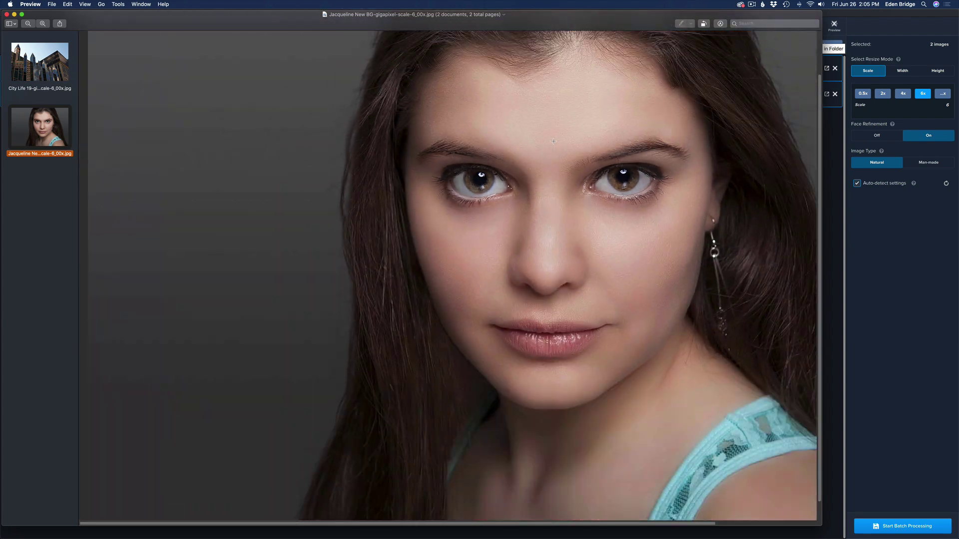
pyautogui.scroll(-2, 553, 142)
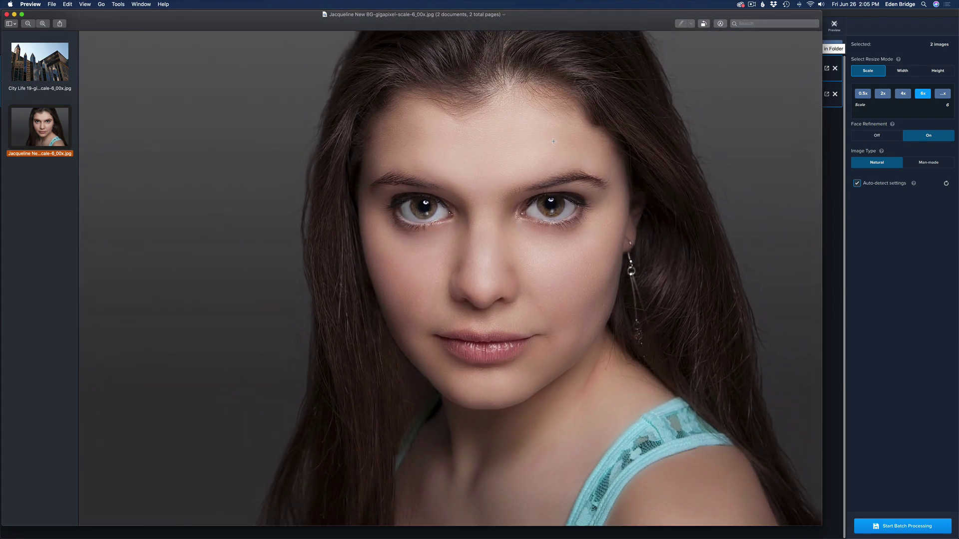